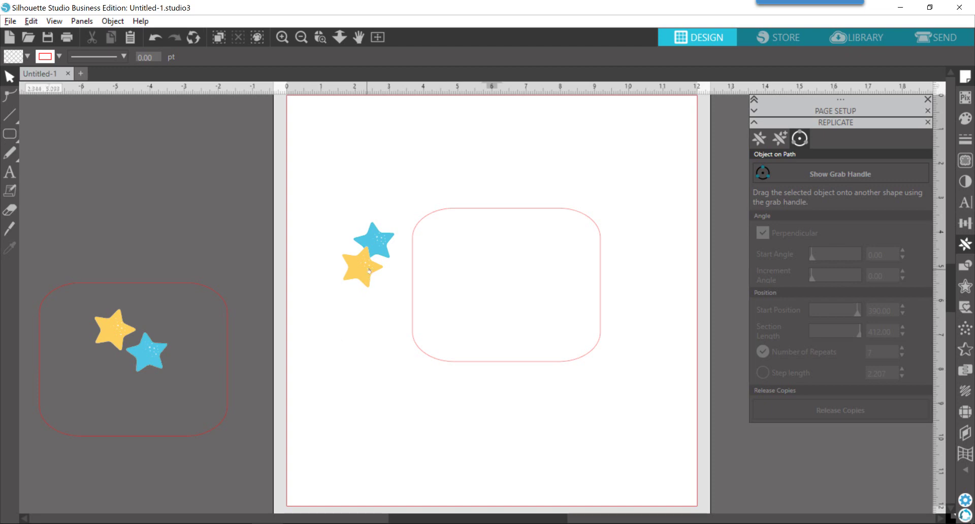
Step: Nudge the blue-and-yellow star pair up-left, select it, and show its replicate grab handle
drag(369, 274, 357, 271)
click(357, 272)
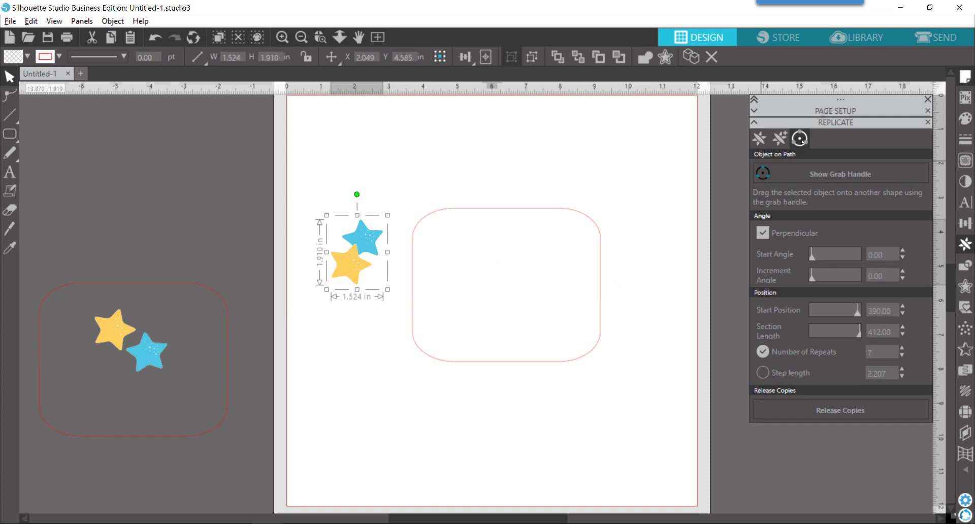
click(814, 178)
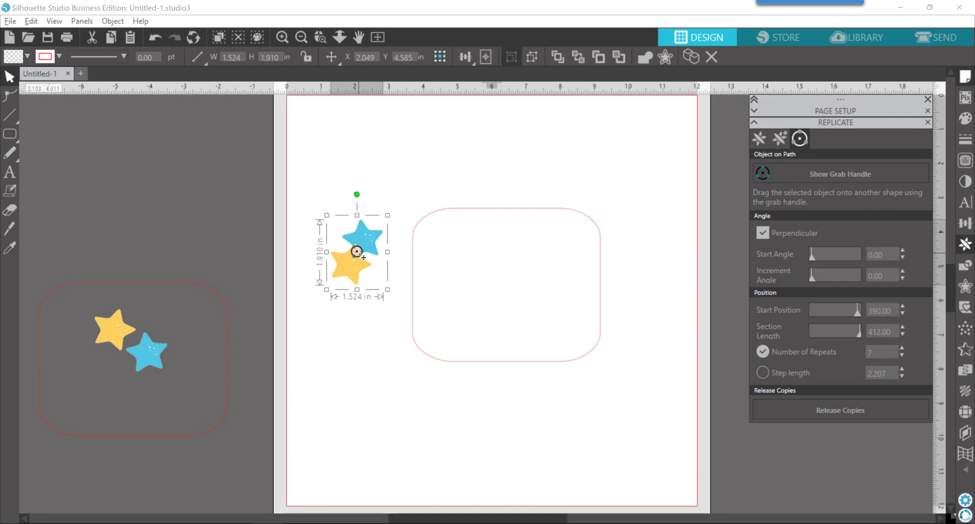
Step: Drop the star pair onto the rounded rectangle, wrapping 18 copies around it
drag(364, 257, 423, 266)
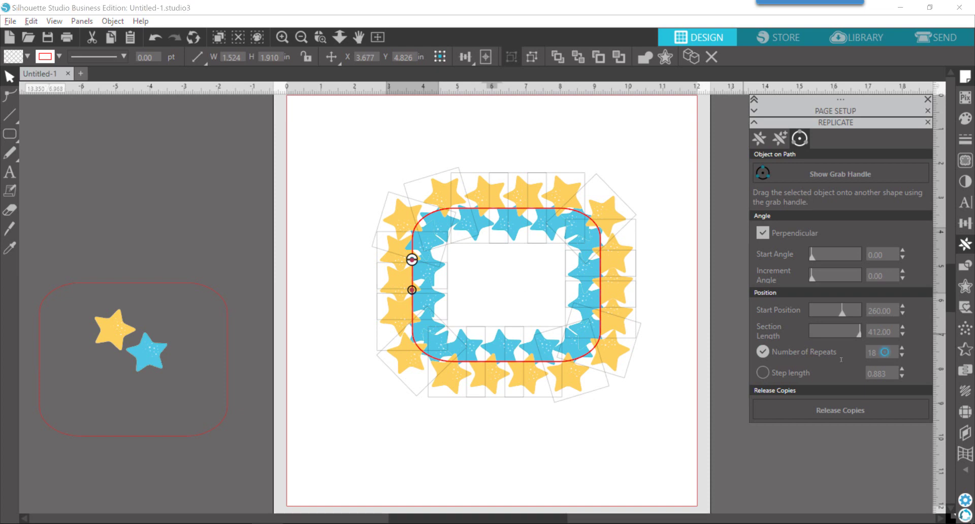
Step: Set Number of Repeats to 9 and raise the Start Angle to tilt the star pairs
text(9)
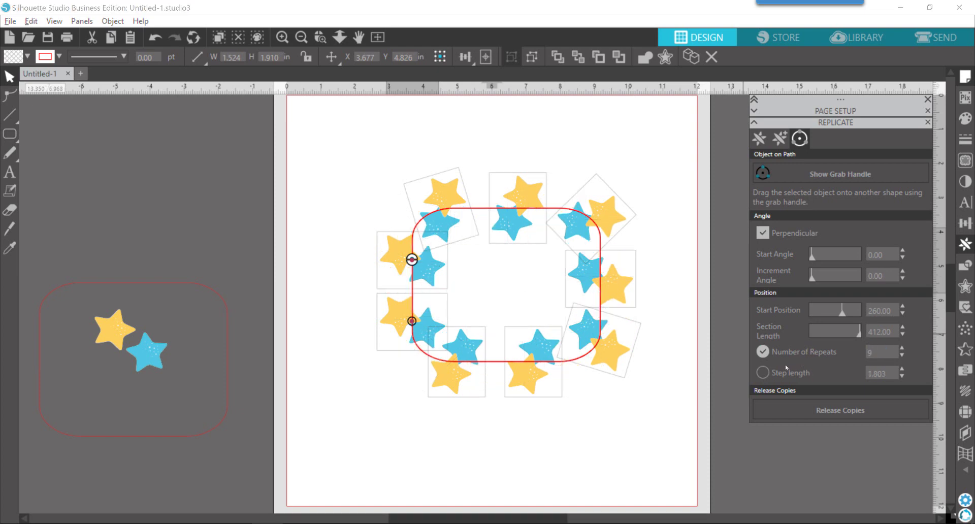
click(903, 251)
click(903, 251)
click(903, 250)
click(903, 250)
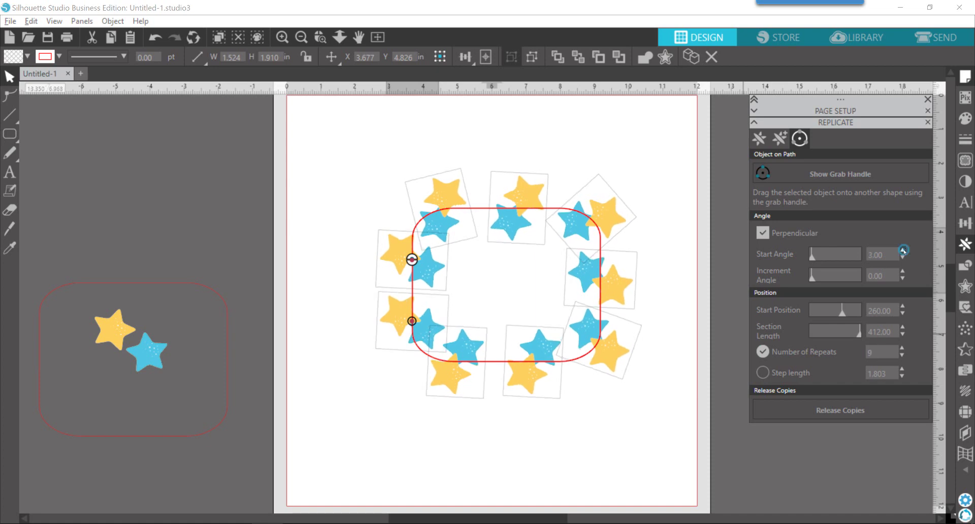
click(903, 251)
click(903, 250)
click(903, 250)
click(903, 250)
click(903, 251)
click(903, 250)
click(903, 251)
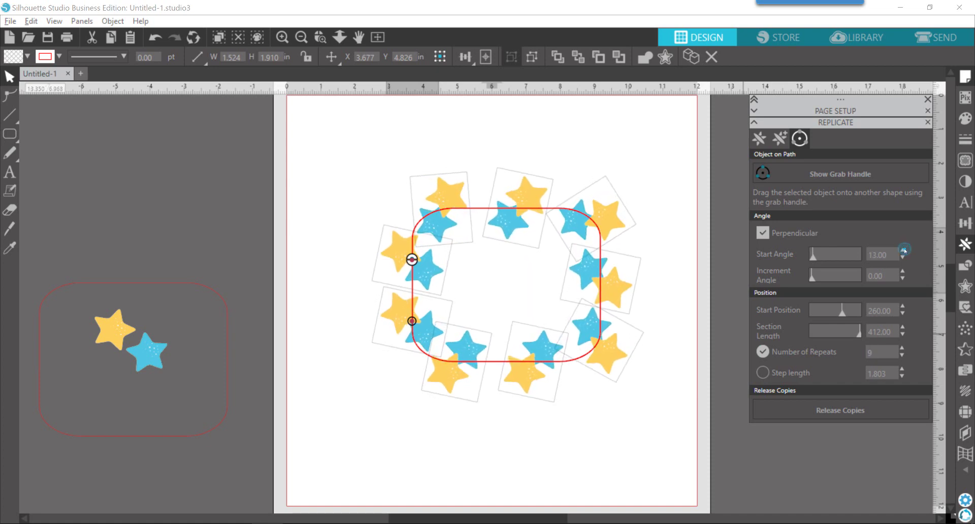
click(903, 251)
click(903, 250)
click(903, 250)
click(903, 250)
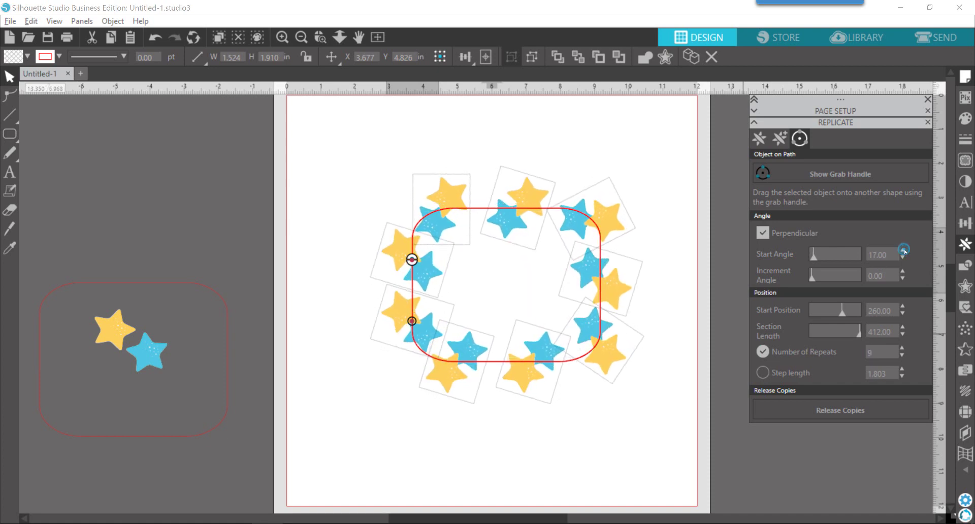
Step: Release the nine star-pair copies from the path and park the rectangle off the page
click(840, 411)
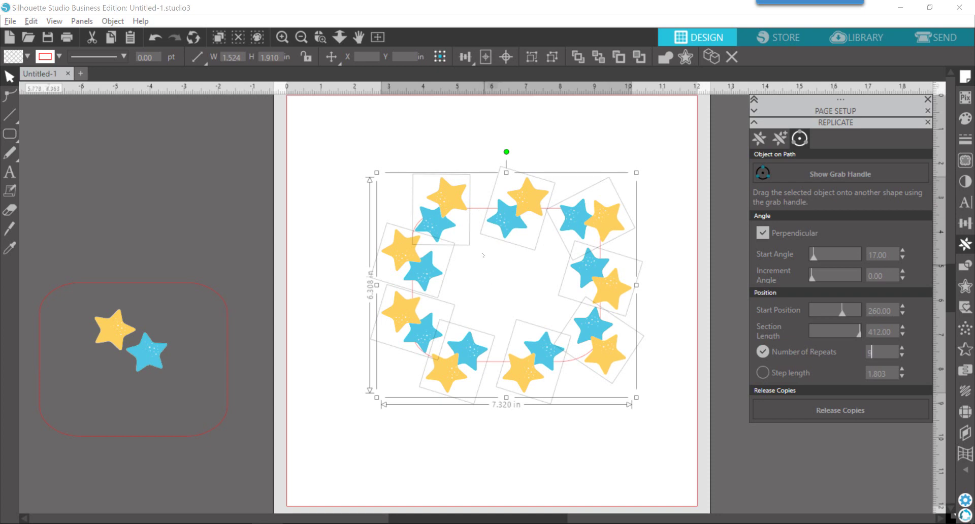
click(478, 208)
drag(478, 208, 123, 120)
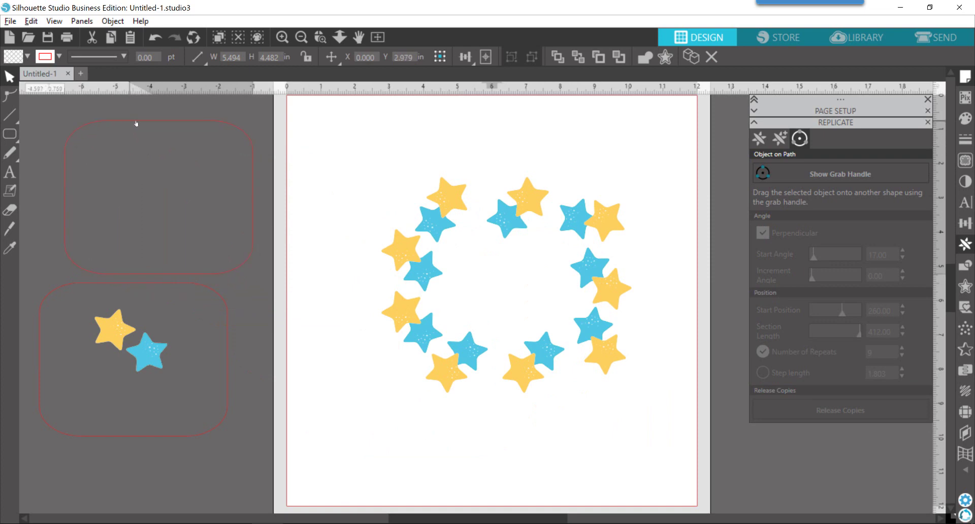
drag(324, 103, 628, 209)
Step: Group the released star ring into one object and bring the rounded rectangle back on-page
drag(658, 251, 662, 402)
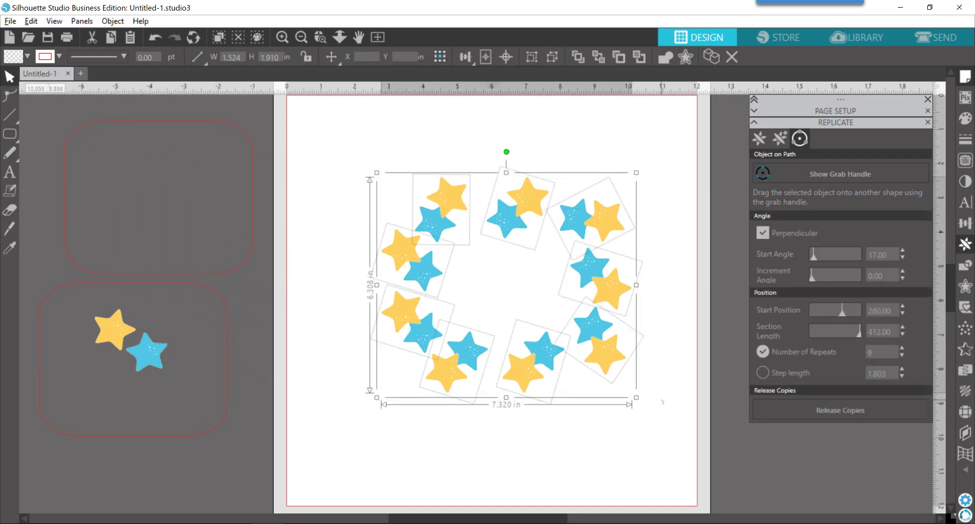
right_click(518, 217)
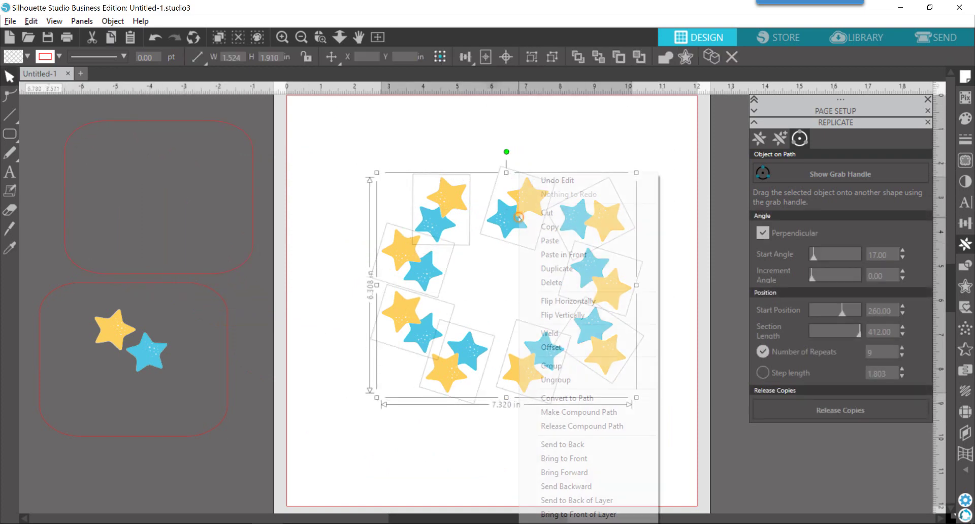
click(570, 367)
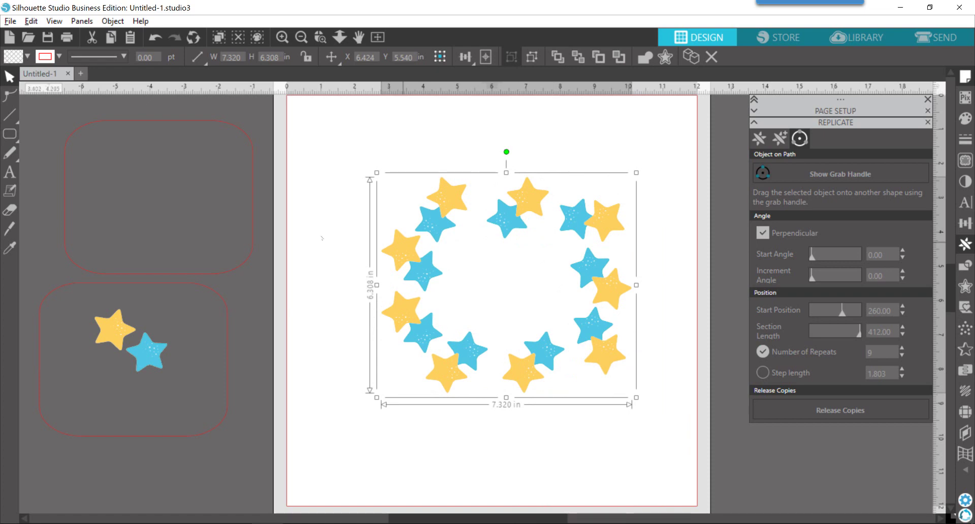
drag(251, 207, 491, 271)
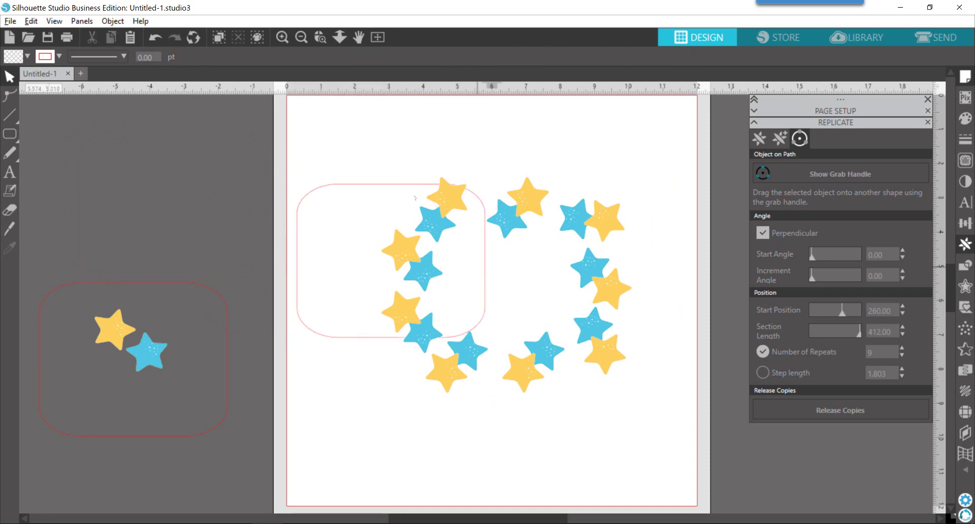
Step: Delete the star ring and rectangle, then move the spare rectangle with two stars to page centre
drag(402, 167, 470, 260)
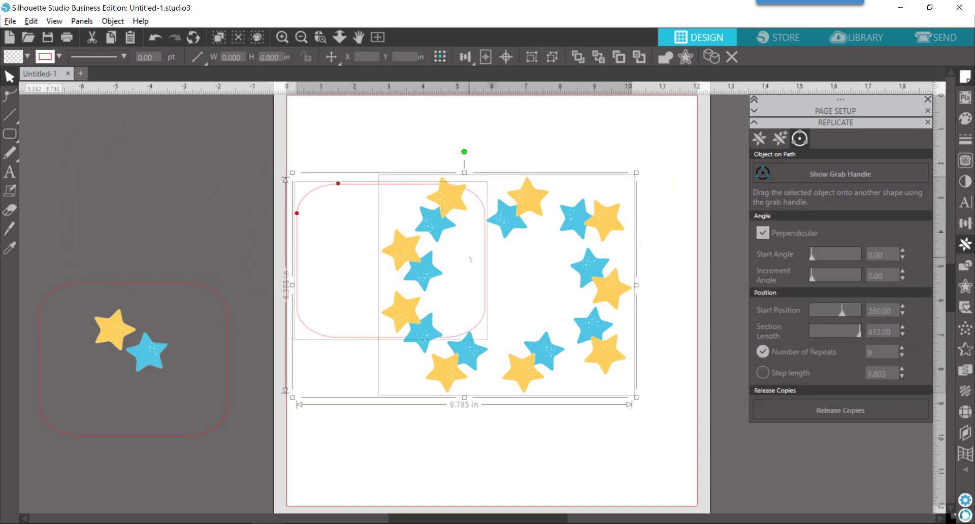
key(Delete)
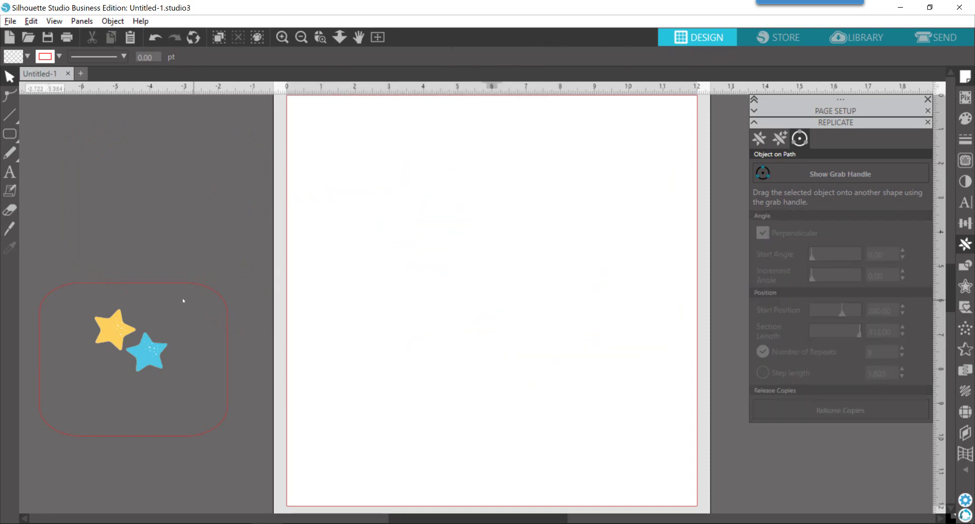
click(145, 263)
click(147, 290)
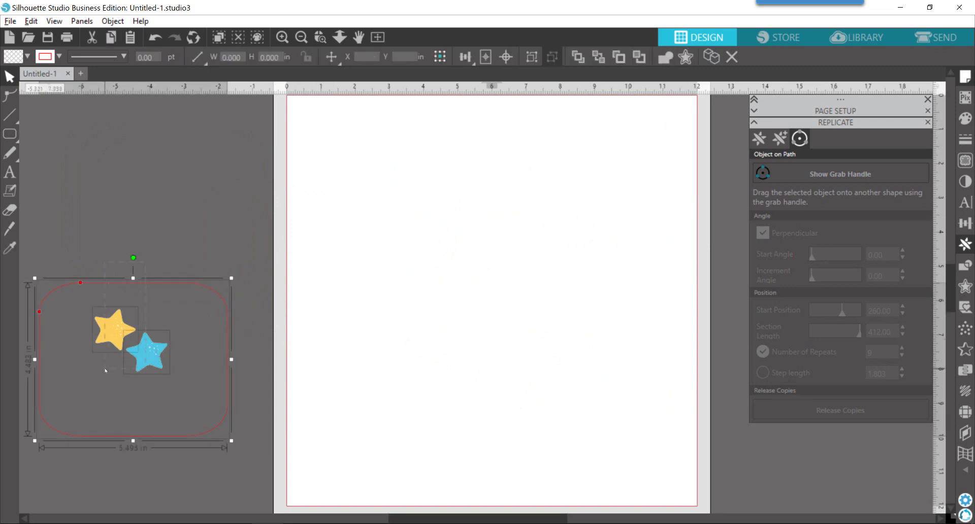
drag(117, 325, 340, 292)
drag(417, 271, 573, 207)
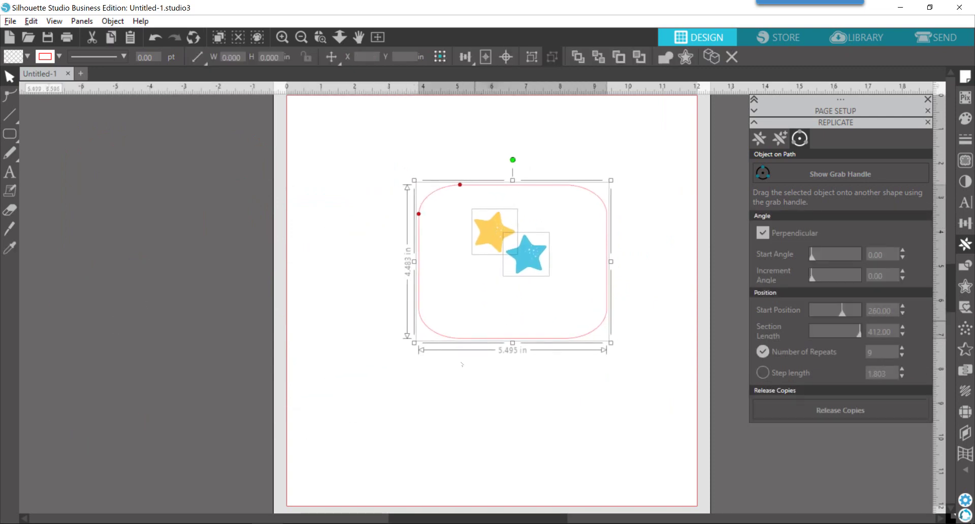
Step: Pull the yellow and blue stars out to the left of the rectangle
click(481, 292)
drag(499, 235, 338, 217)
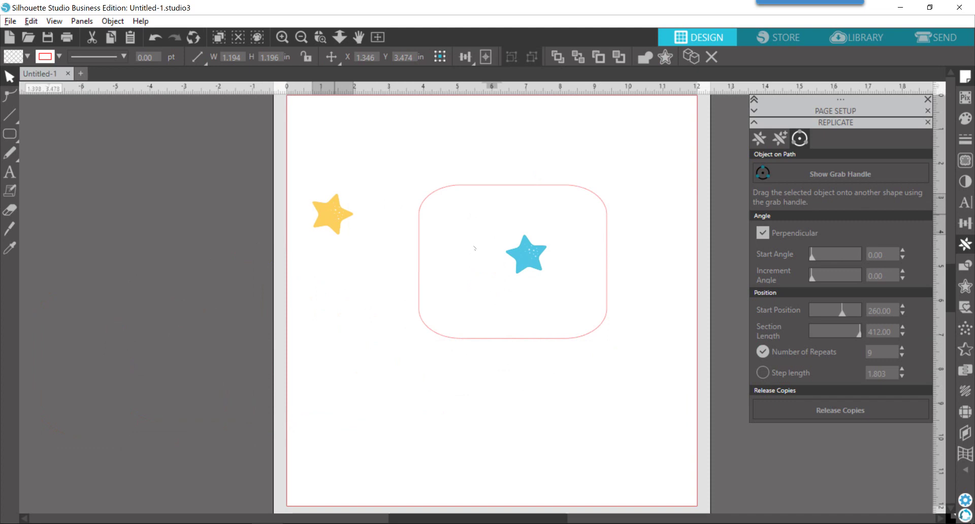
drag(526, 261, 349, 257)
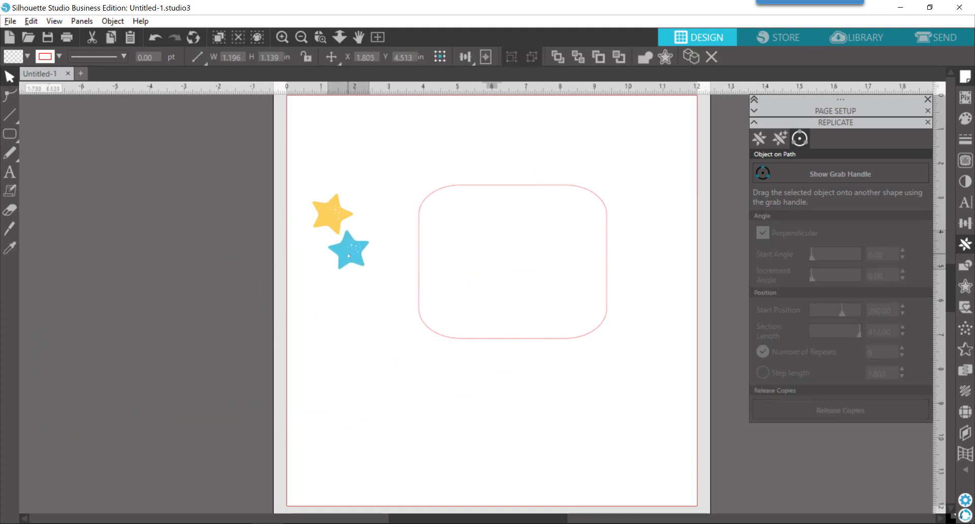
key(Escape)
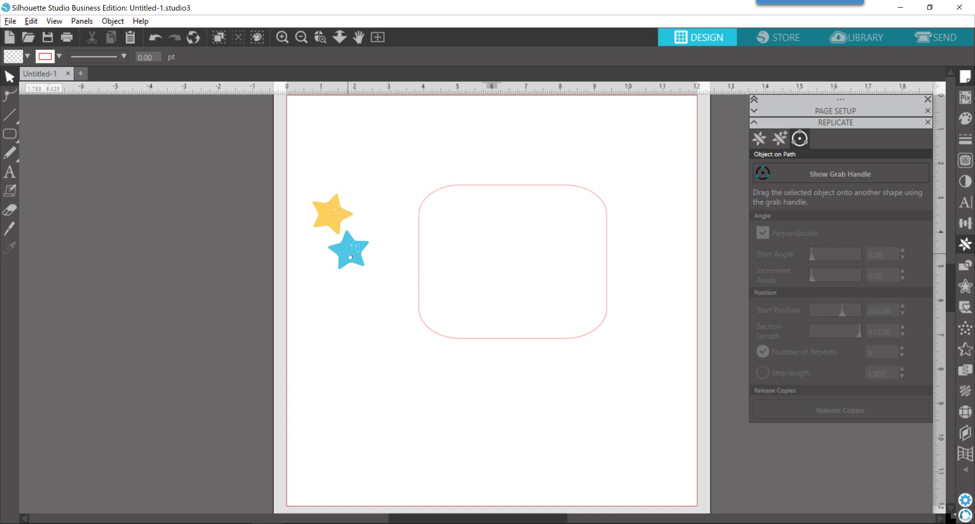
Step: Try replicating the stars onto the rectangle path, then take the blue star back off it
drag(378, 287, 302, 185)
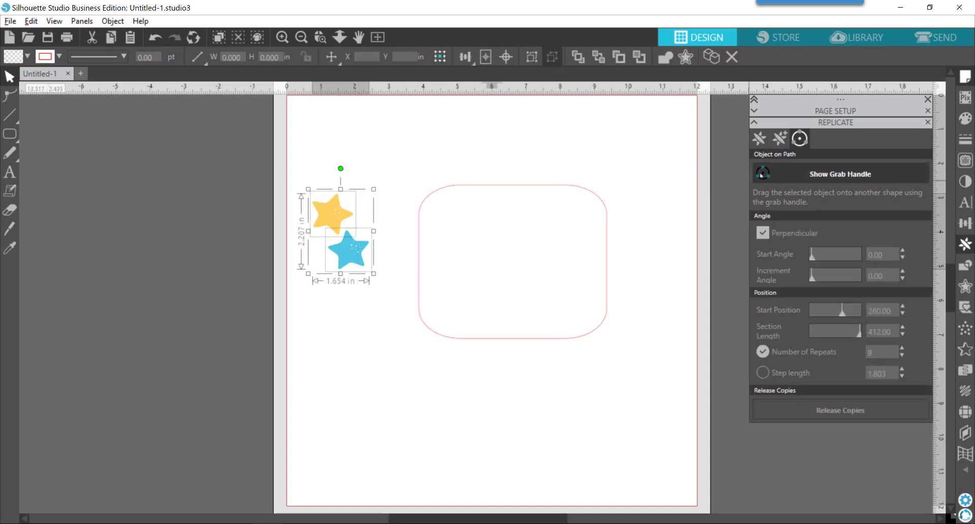
drag(761, 175, 449, 191)
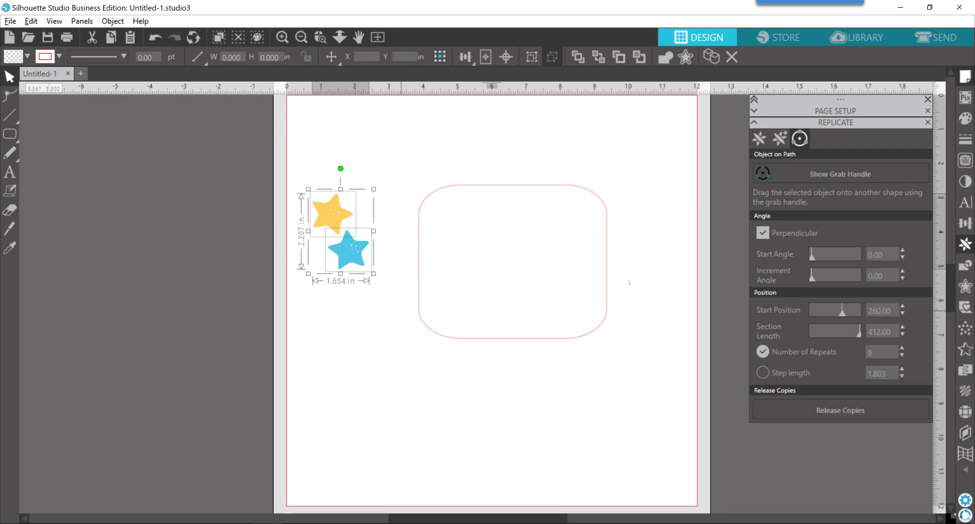
click(780, 183)
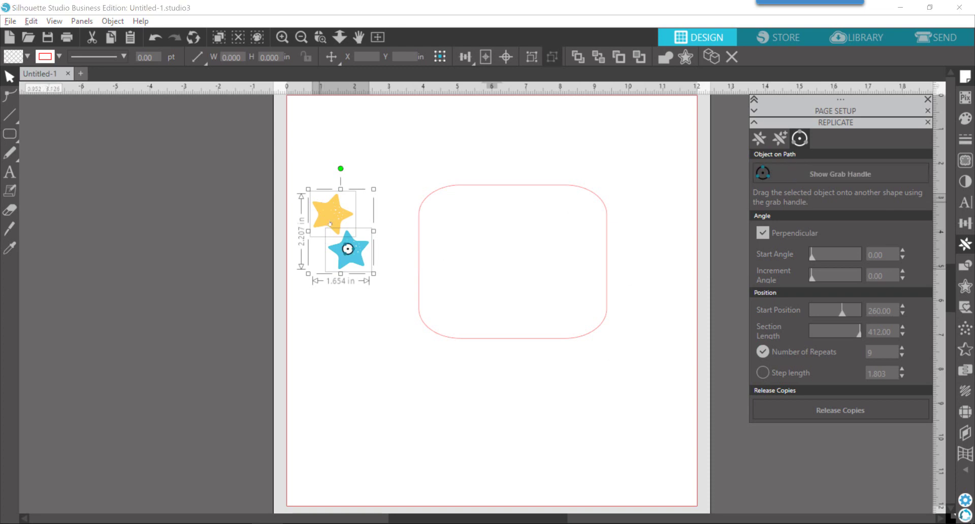
drag(348, 248, 417, 248)
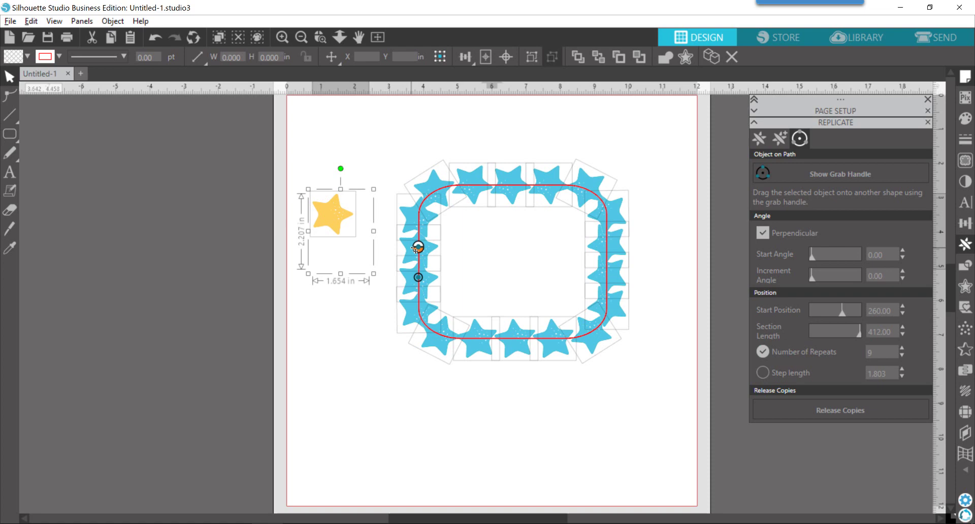
drag(415, 248, 417, 247)
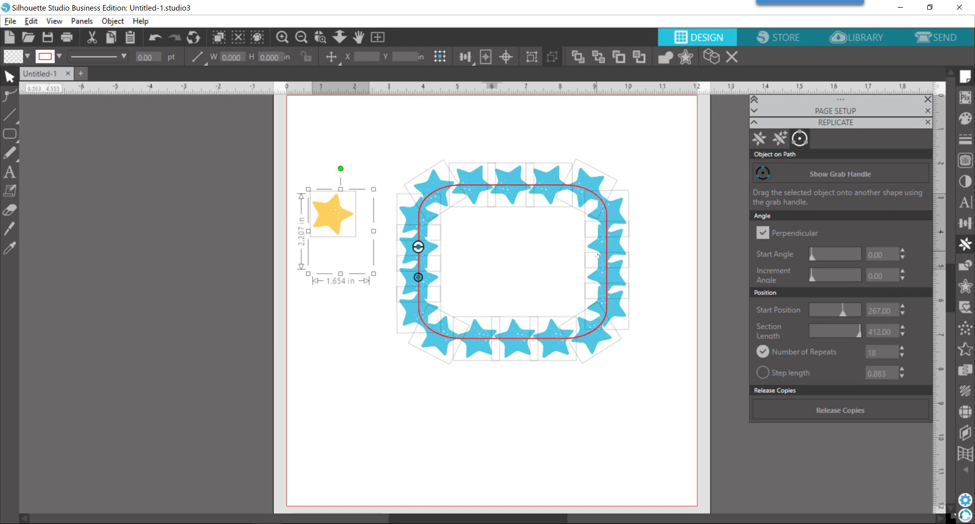
drag(418, 246, 361, 266)
Step: Reposition the blue star slightly lower, apart from the yellow star
click(355, 370)
key(Escape)
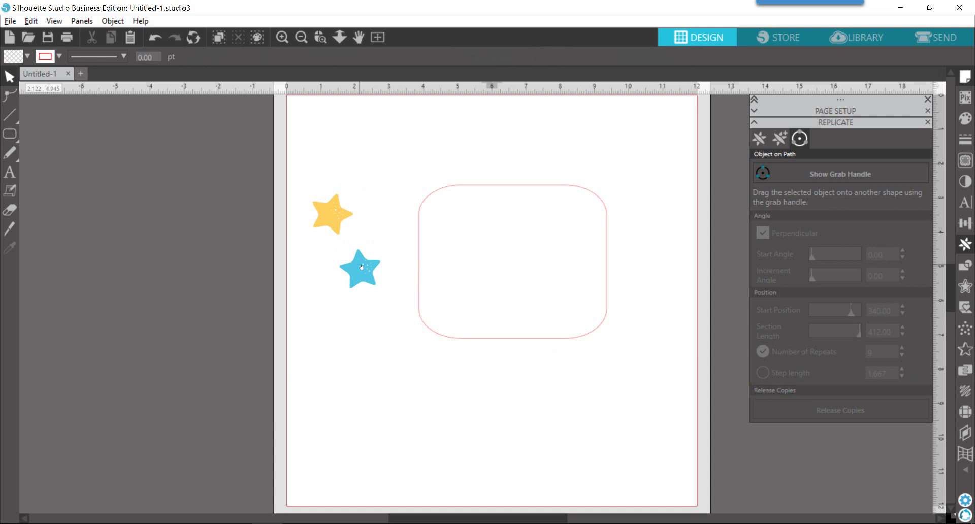
drag(361, 266, 360, 255)
Step: Attach the blue star to the rectangle path, giving 7 copies at Start Position 390
key(Escape)
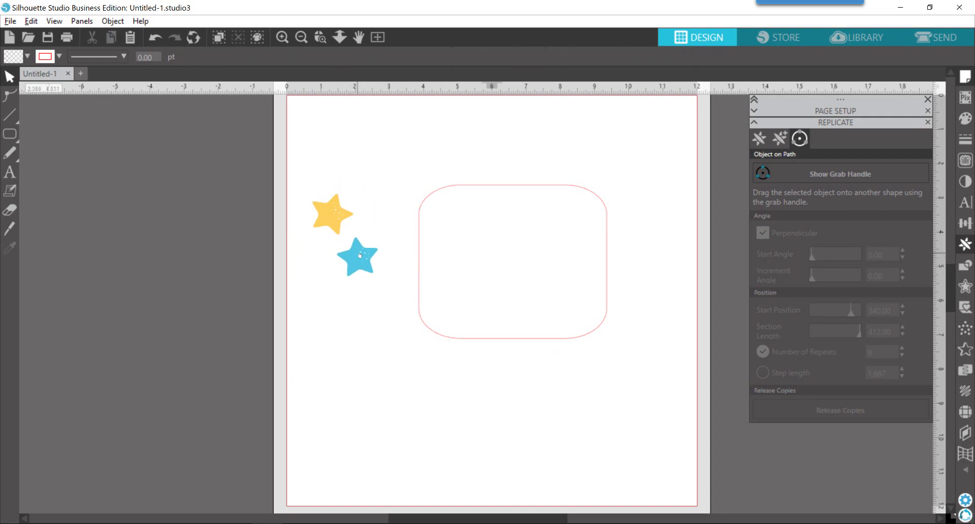
click(360, 254)
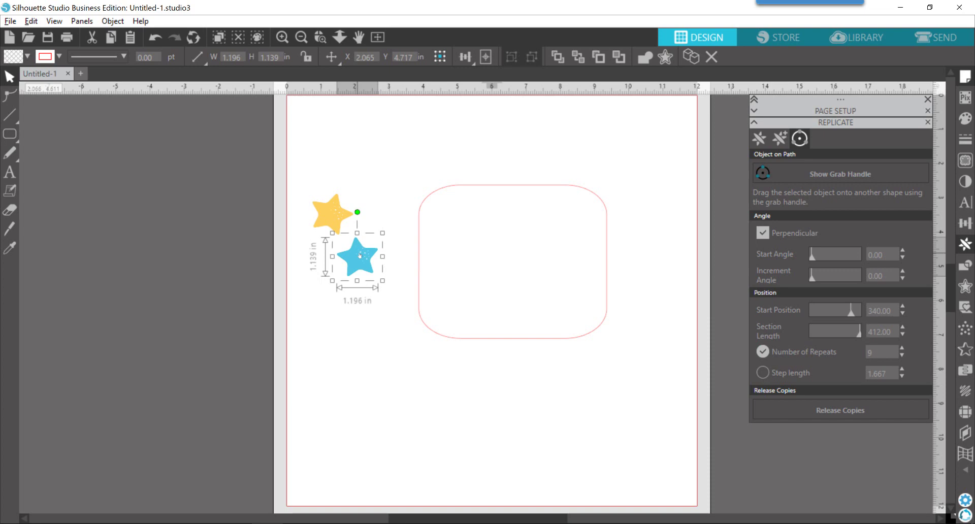
click(815, 180)
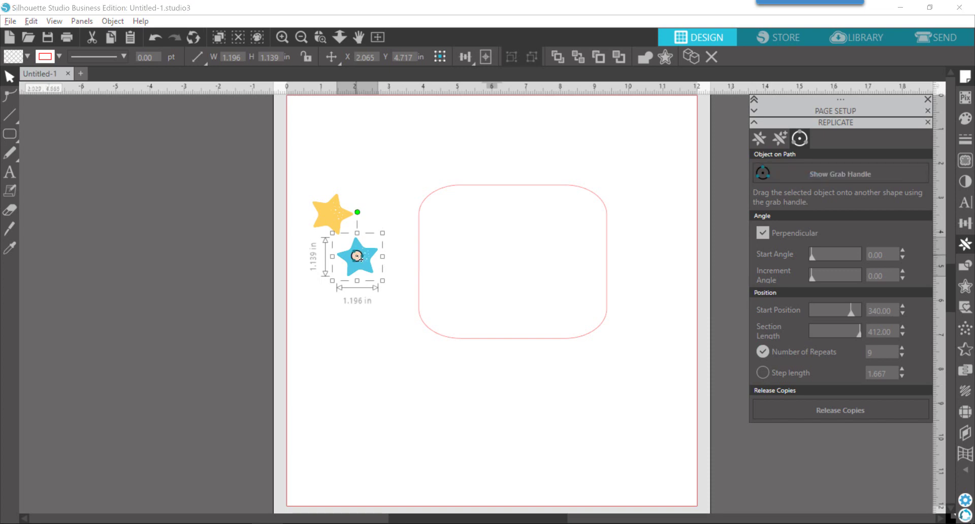
drag(357, 256, 526, 337)
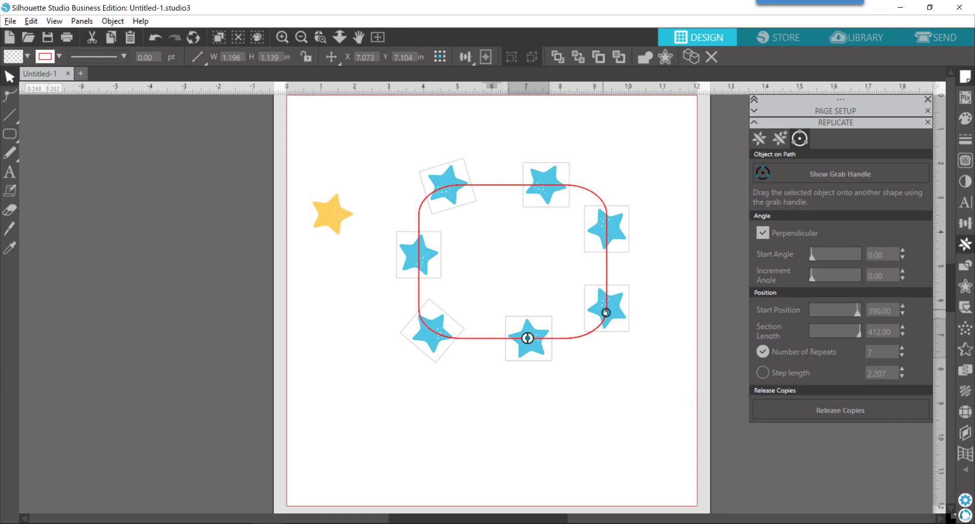
Step: Release the seven blue star copies and select a couple to confirm they're separate
click(839, 411)
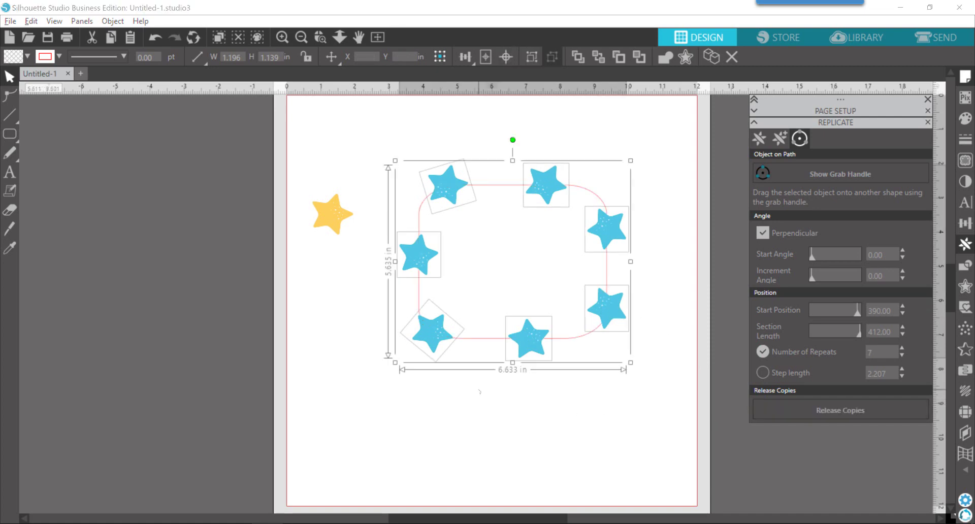
key(i)
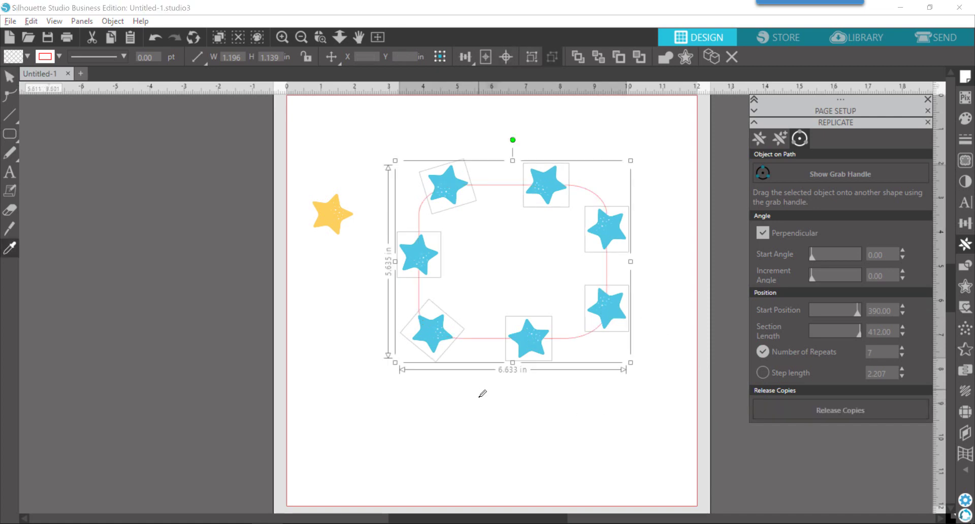
key(v)
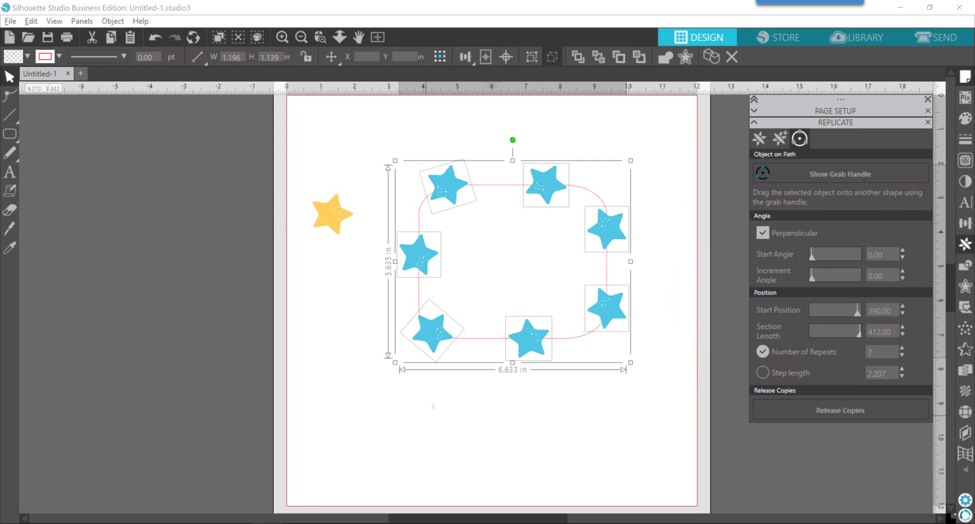
click(468, 262)
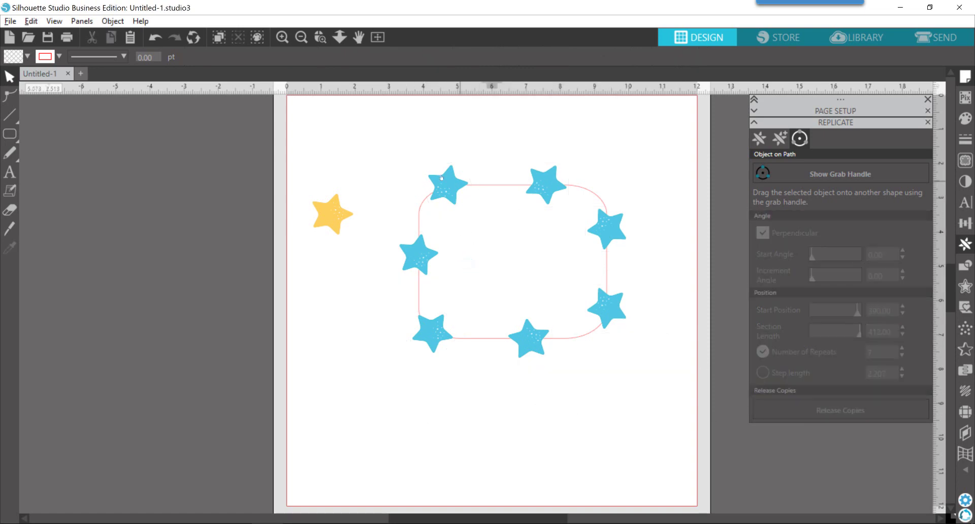
click(455, 187)
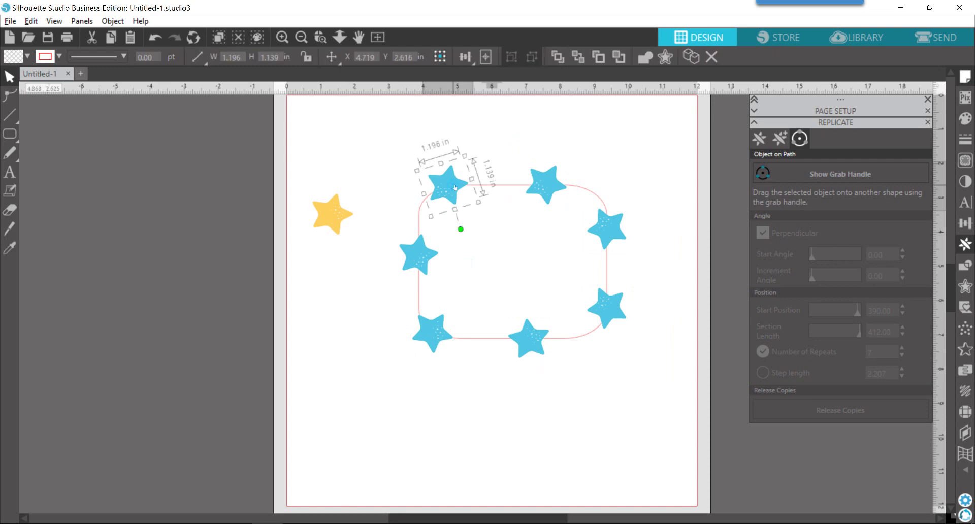
click(418, 253)
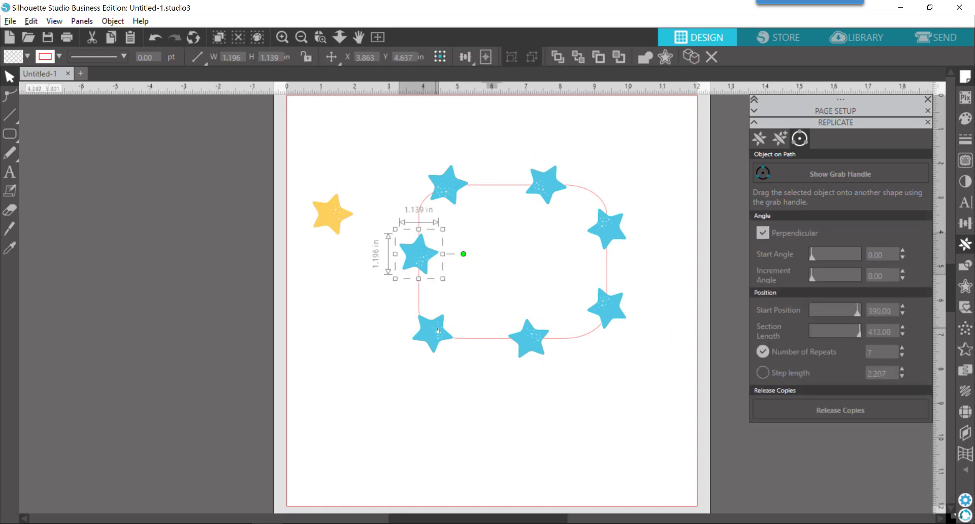
click(476, 361)
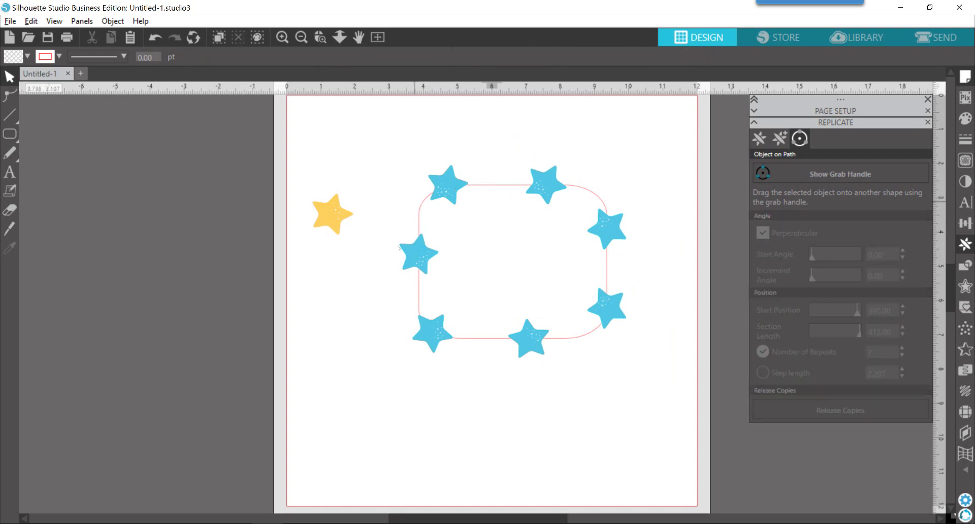
Step: Select the yellow star and attach its copies to the rounded rectangle path
click(326, 214)
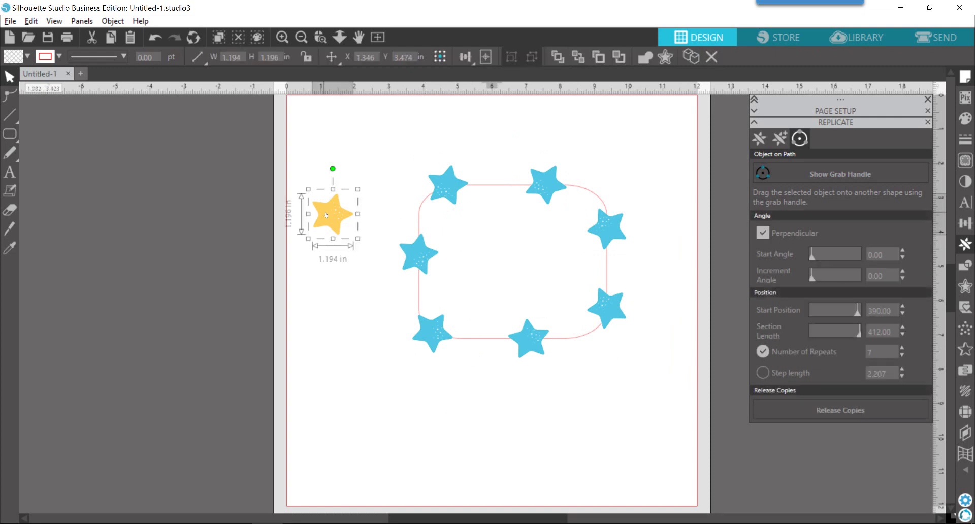
click(821, 178)
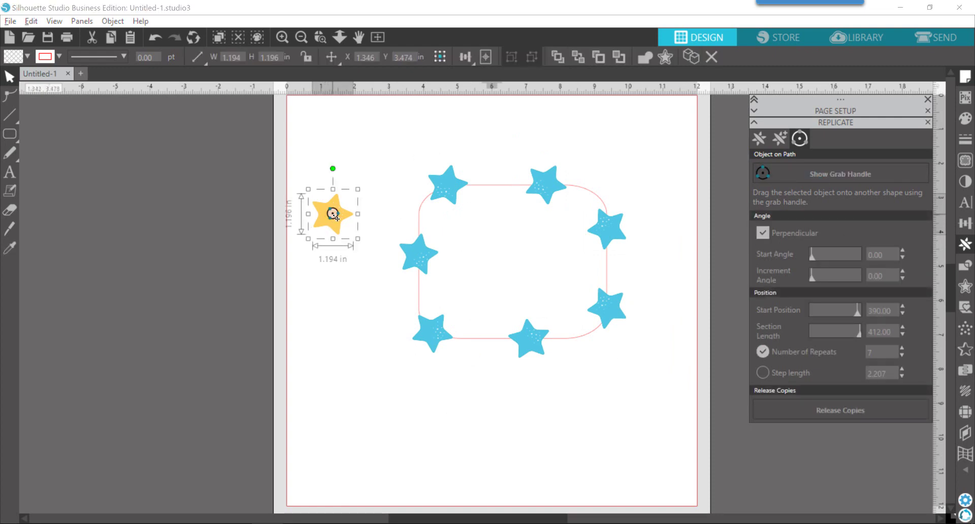
drag(334, 214, 419, 212)
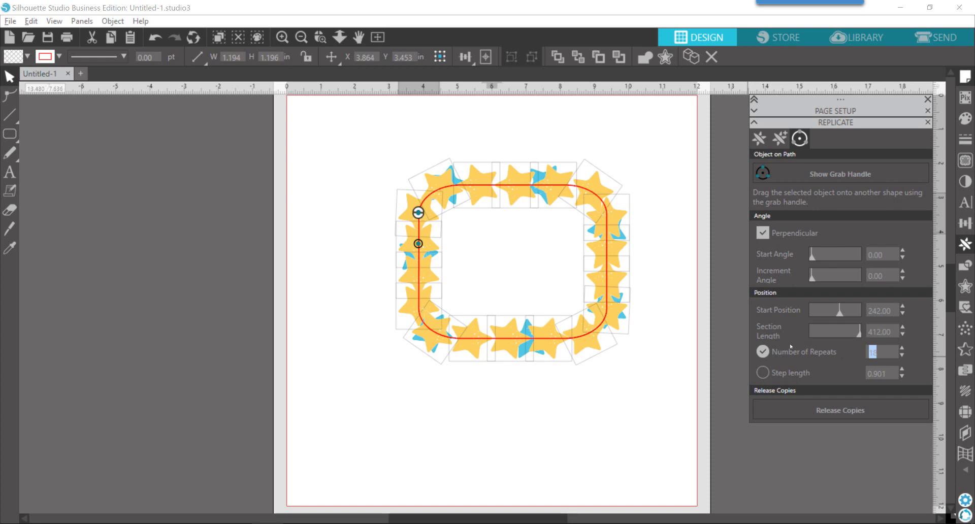
Step: Enter 6 repeats for the yellow star and drag the path handles to shift the copies
text(6)
key(Return)
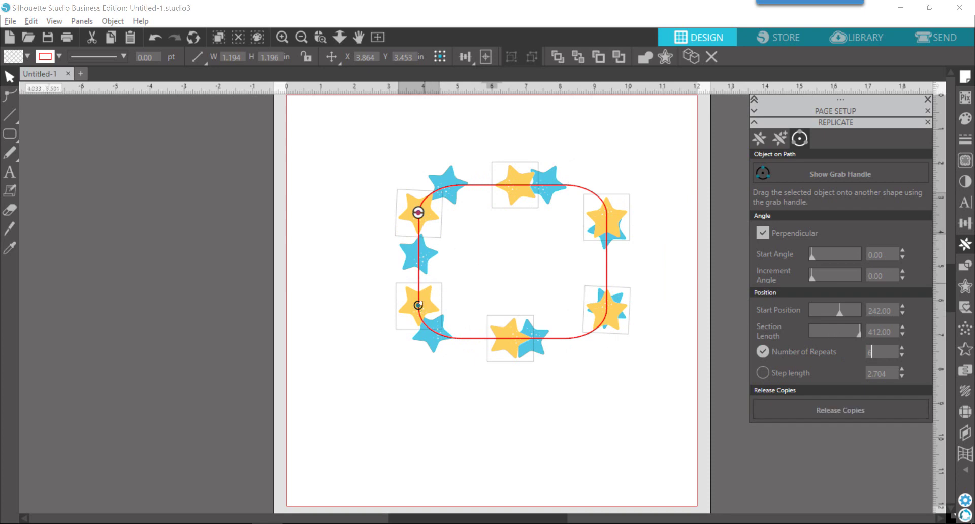
drag(419, 304, 419, 290)
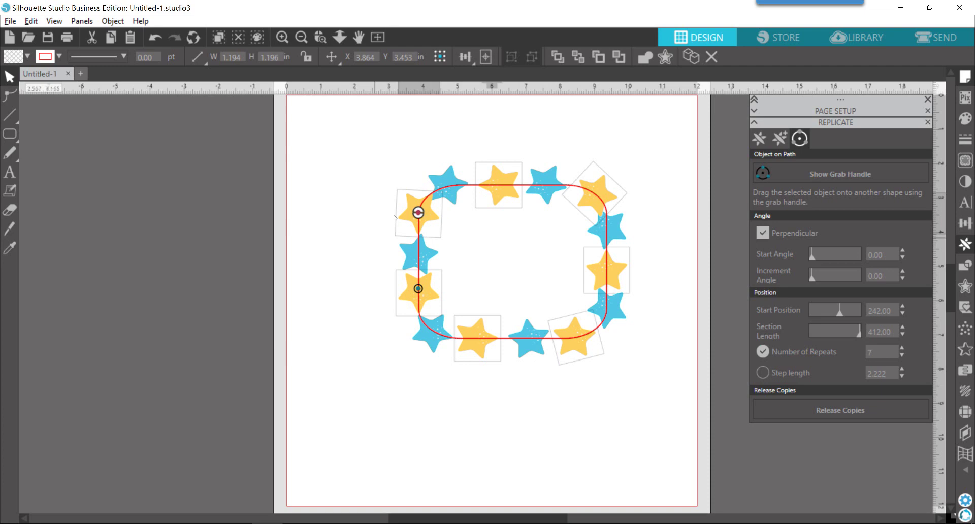
drag(420, 289, 424, 304)
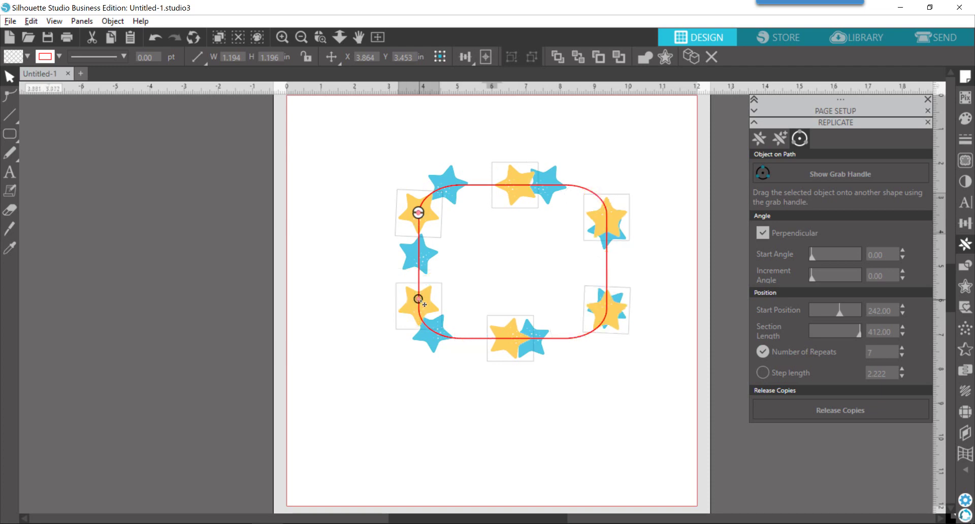
Step: Reduce the yellow copies to 7 and shift them to Start Position 368, between the blue stars
drag(424, 304, 420, 297)
drag(422, 222, 489, 347)
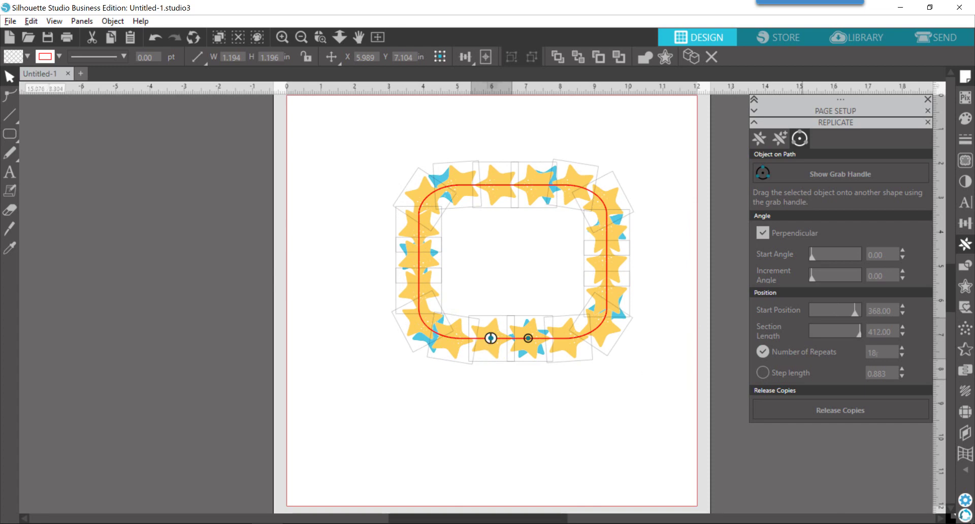
click(902, 356)
click(902, 356)
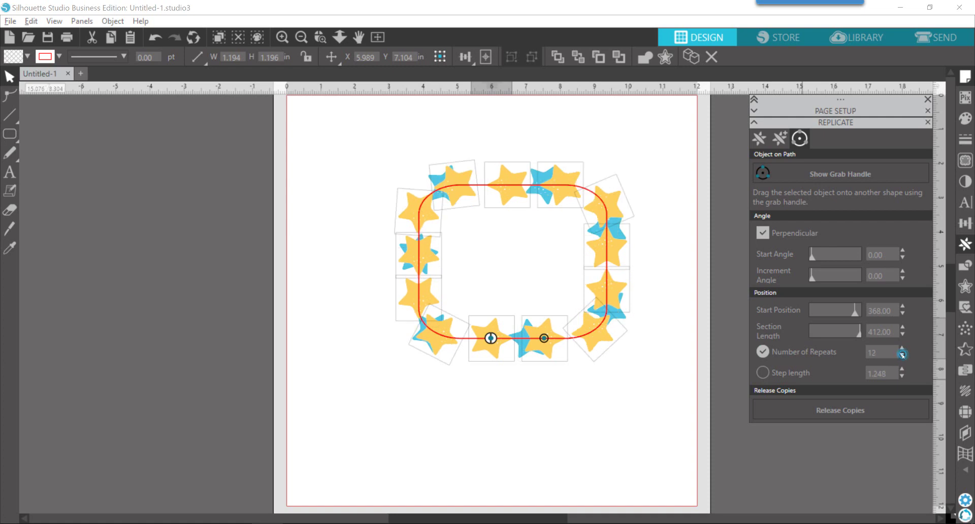
click(902, 356)
click(902, 356)
click(902, 356)
click(902, 355)
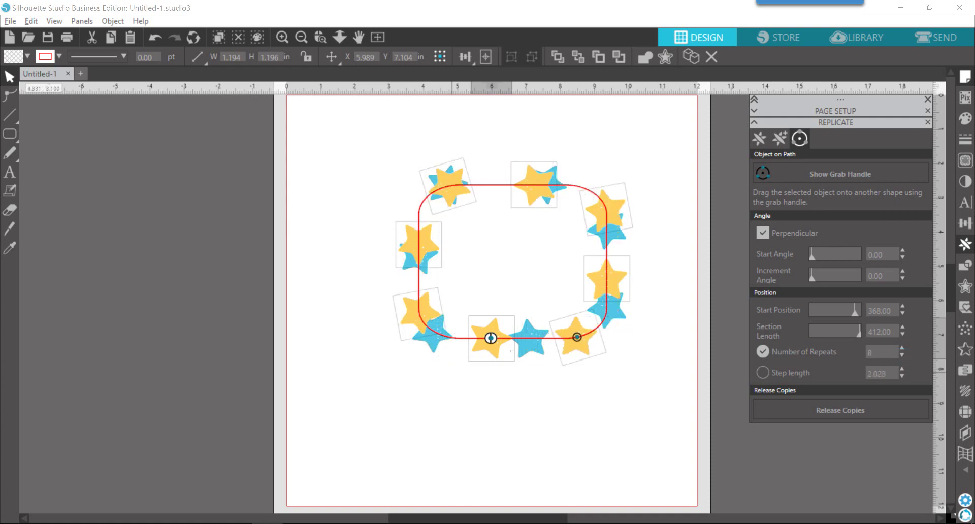
drag(577, 337, 580, 336)
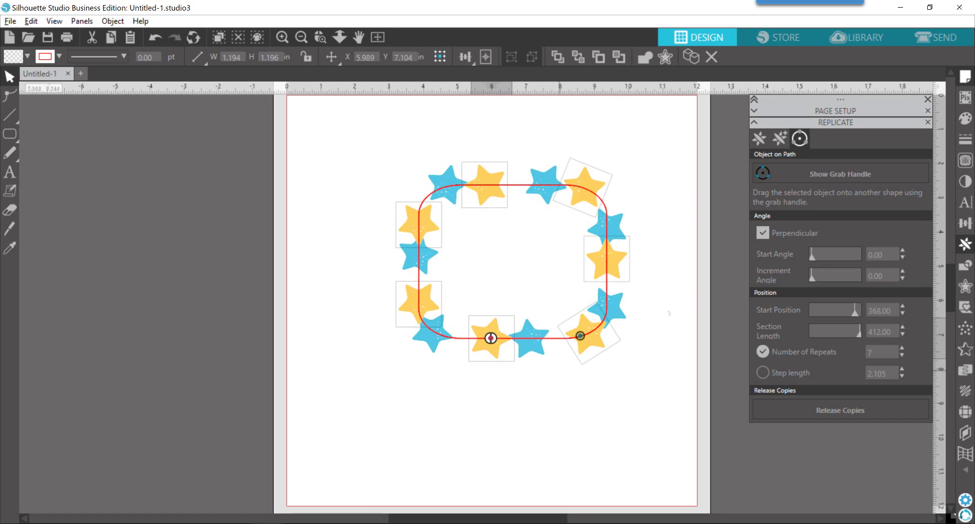
Step: Release the yellow star copies, move the rounded rectangle off the page to the left, and select all stars
click(828, 410)
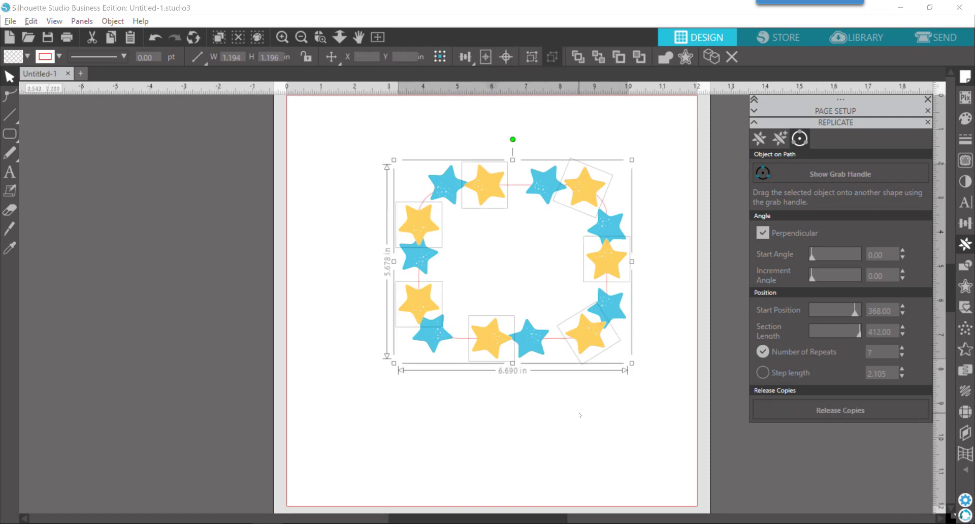
click(567, 393)
click(559, 339)
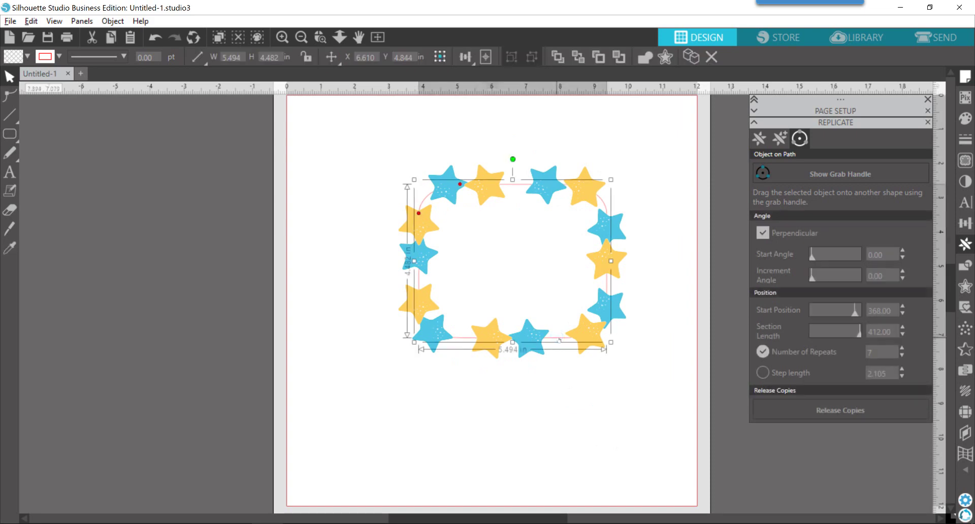
drag(558, 339, 204, 312)
drag(378, 135, 683, 378)
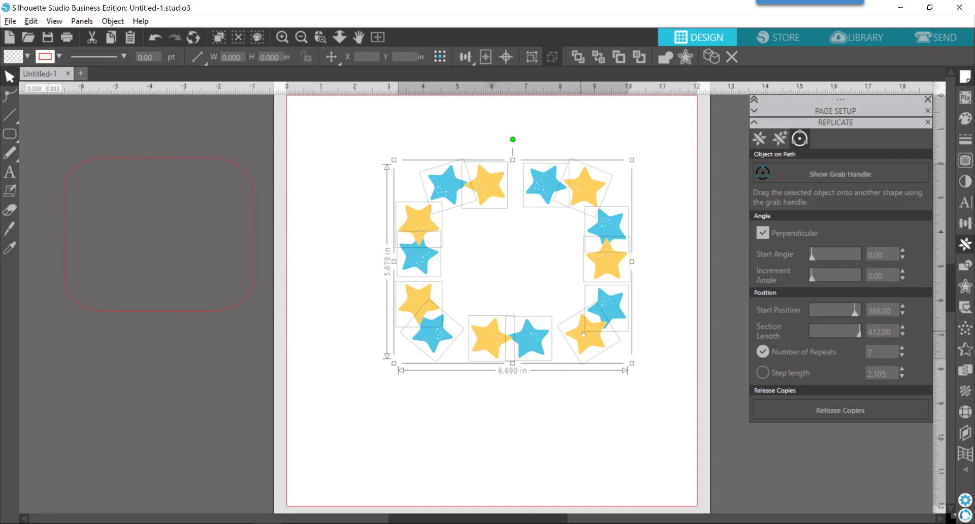
Step: Group all fourteen stars into one 6.690 × 5.678 in ring and shift it slightly up-left
right_click(583, 334)
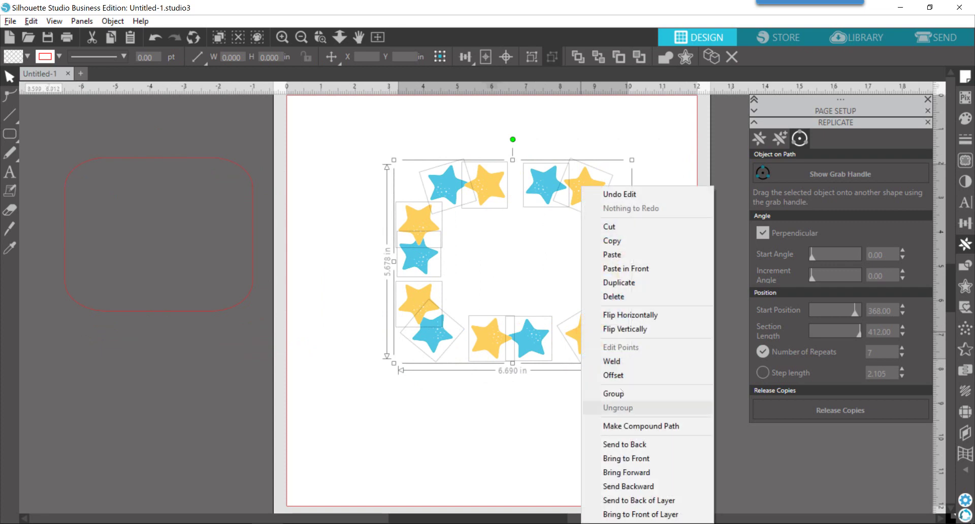
click(620, 394)
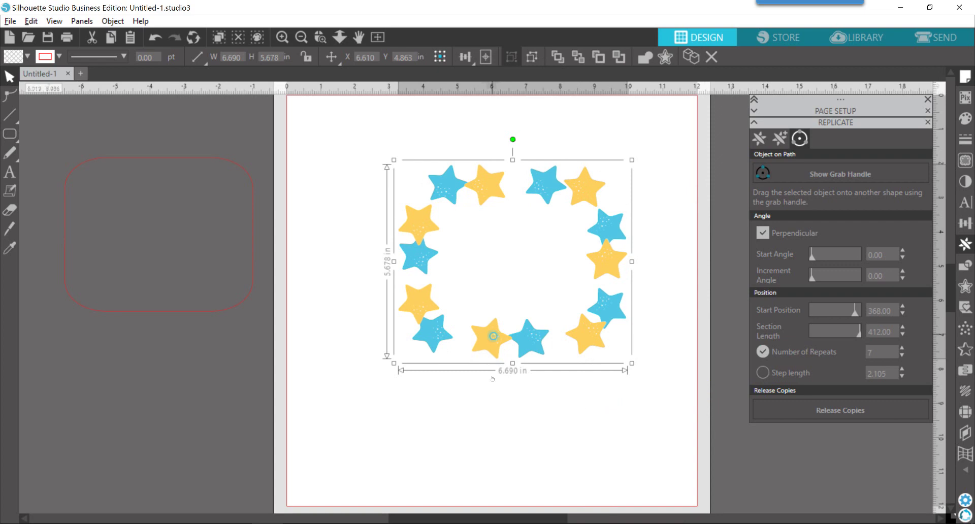
drag(494, 334, 469, 336)
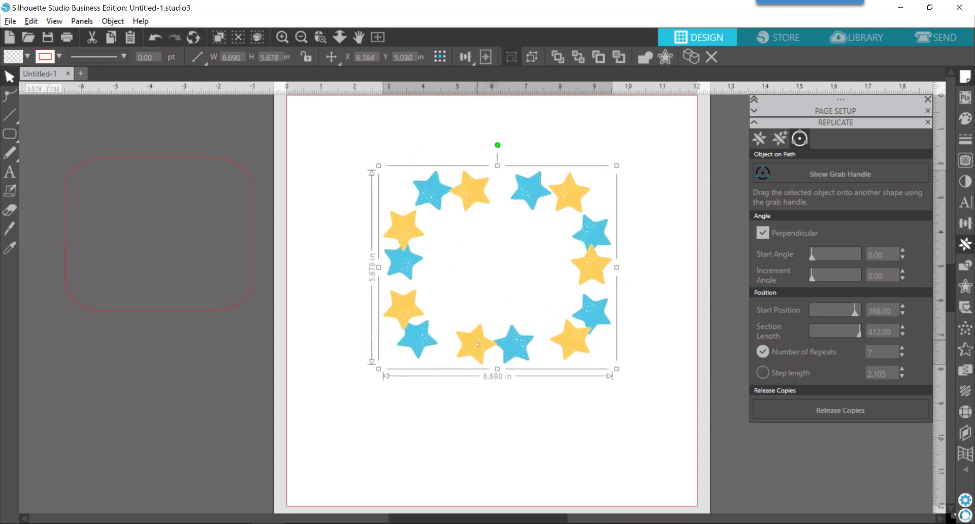